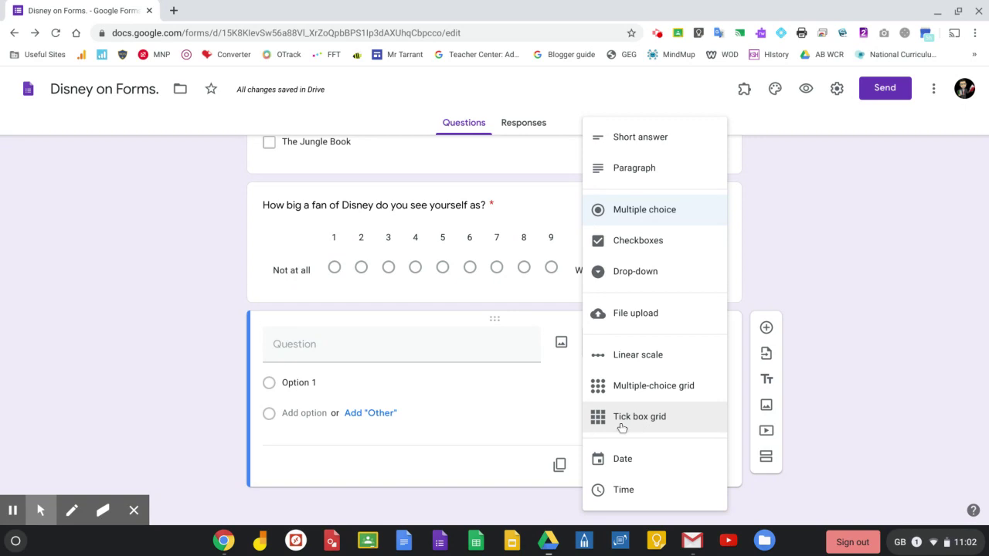
Make the new blank question a tick box grid and extend it to two rows and three columns.
{"action": "left_click", "coordinate": [634, 421]}
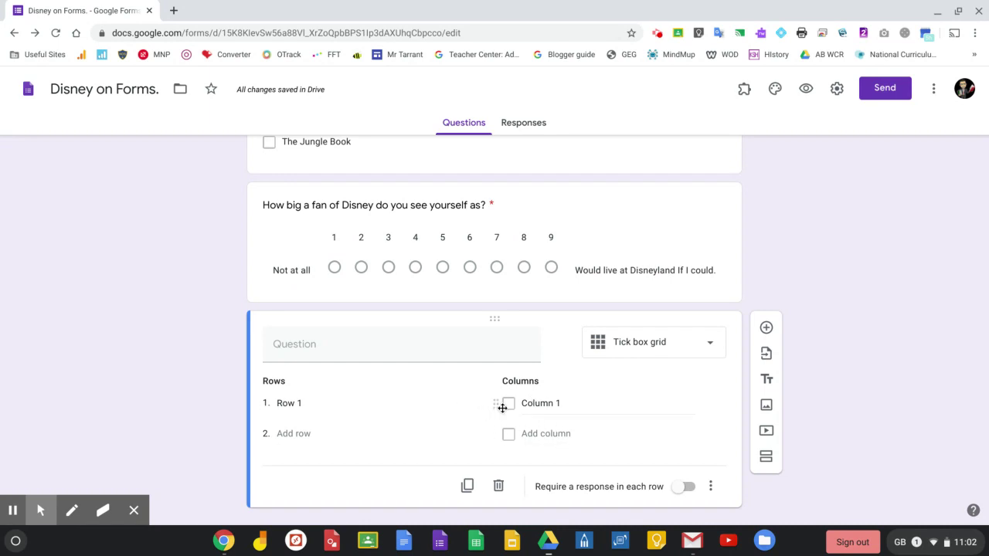
{"action": "left_click", "coordinate": [533, 432]}
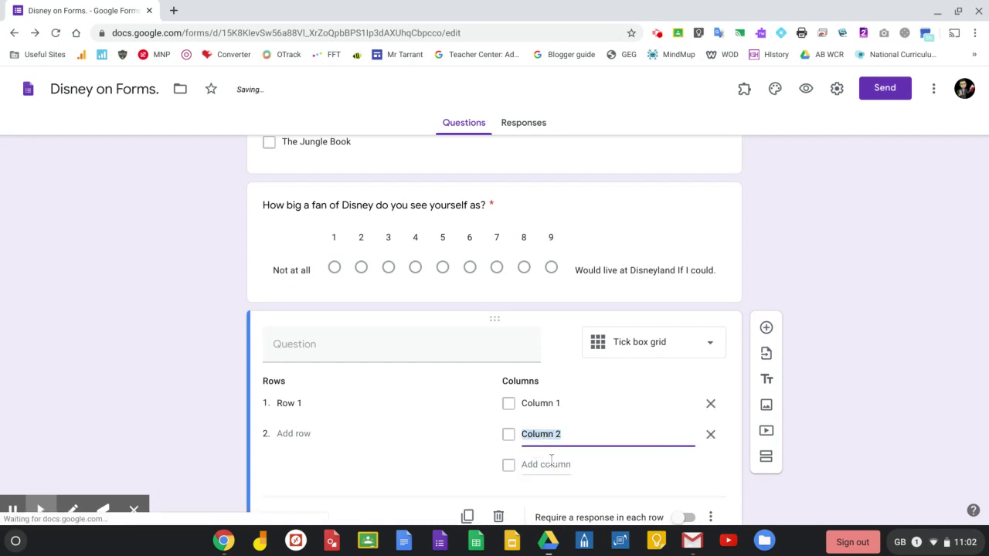
{"action": "left_click", "coordinate": [551, 462]}
{"action": "left_click", "coordinate": [293, 436]}
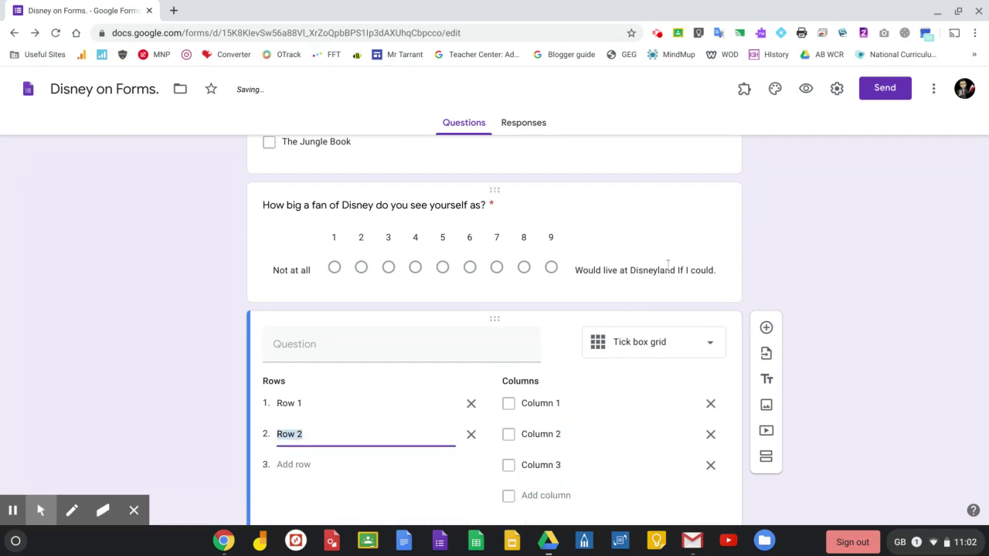
Preview the form, test ticking several boxes per row and column in the new grid, and return to the form editor.
{"action": "left_click", "coordinate": [806, 88]}
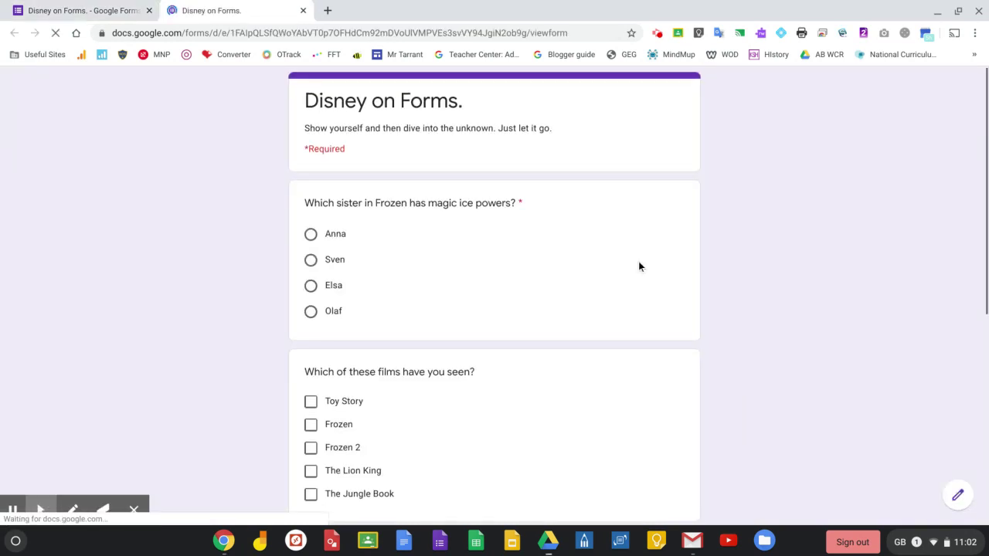
{"action": "scroll", "coordinate": [619, 375], "scroll_direction": "down", "scroll_amount": 5}
{"action": "left_click", "coordinate": [451, 340]}
{"action": "left_click", "coordinate": [544, 340]}
{"action": "left_click", "coordinate": [635, 343]}
{"action": "left_click", "coordinate": [637, 375]}
{"action": "left_click", "coordinate": [544, 375]}
{"action": "left_click", "coordinate": [450, 376]}
{"action": "left_click", "coordinate": [450, 376]}
{"action": "left_click", "coordinate": [544, 340]}
{"action": "left_click", "coordinate": [545, 375]}
{"action": "left_click", "coordinate": [637, 375]}
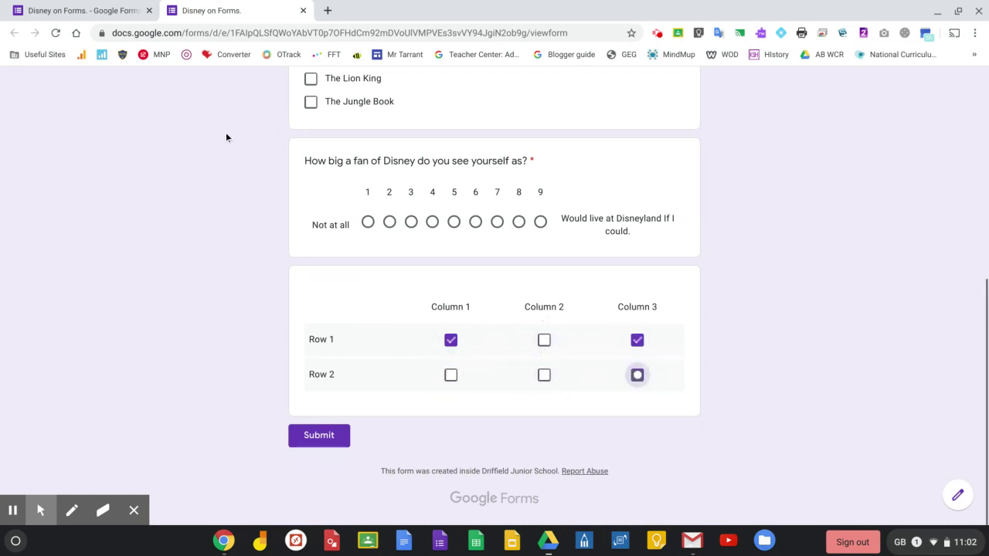
{"action": "left_click", "coordinate": [121, 12]}
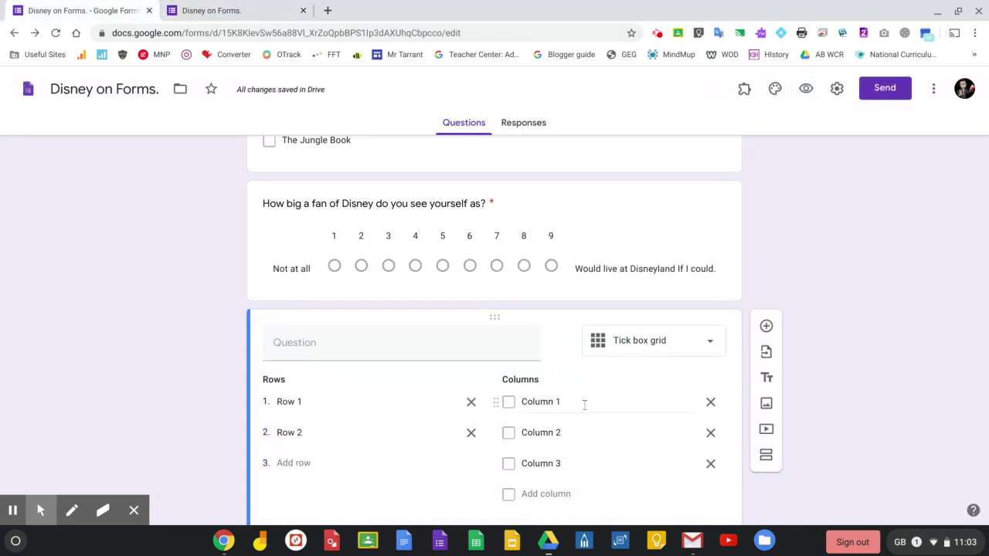
Enter "Which version have you seen" as the tick box grid's question text.
{"action": "scroll", "coordinate": [464, 363], "scroll_direction": "down", "scroll_amount": 1}
{"action": "left_click", "coordinate": [352, 326]}
{"action": "type", "text": "Have you see"}
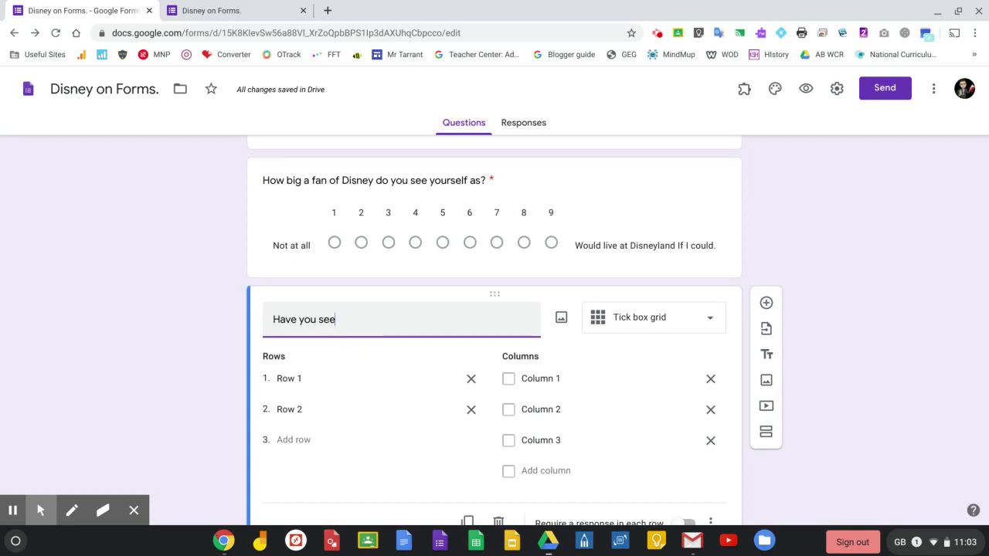
{"action": "type", "text": "n"}
{"action": "left_click_drag", "start_coordinate": [353, 320], "coordinate": [258, 327]}
{"action": "type", "text": "Which ver"}
{"action": "key", "text": "BackSpace"}
{"action": "key", "text": "BackSpace"}
{"action": "type", "text": "rsion have you se"}
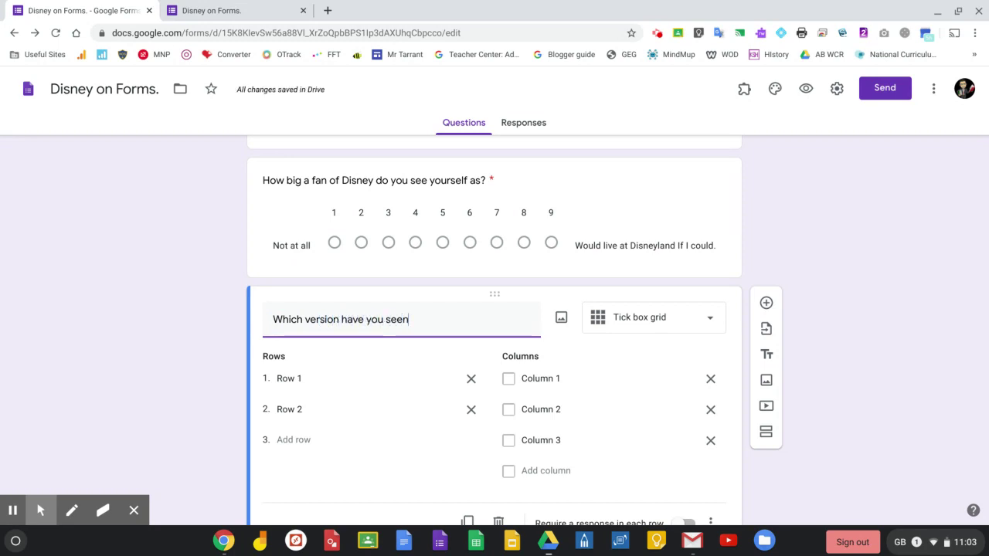
Label the tick box grid's rows Jungle Book, Beauty and the Beast, and Dumbo, adding the third row.
{"action": "left_click", "coordinate": [308, 378]}
{"action": "type", "text": "Jungle Book"}
{"action": "left_click", "coordinate": [313, 411]}
{"action": "type", "text": "Beauty and the beast"}
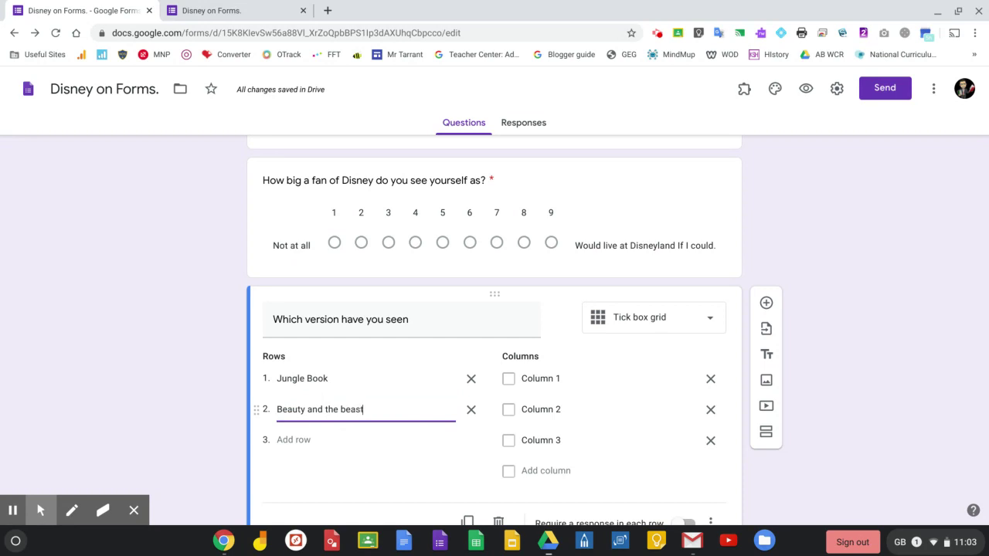
{"action": "type", "text": "Best"}
{"action": "key", "text": "BackSpace"}
{"action": "key", "text": "BackSpace"}
{"action": "type", "text": "ast"}
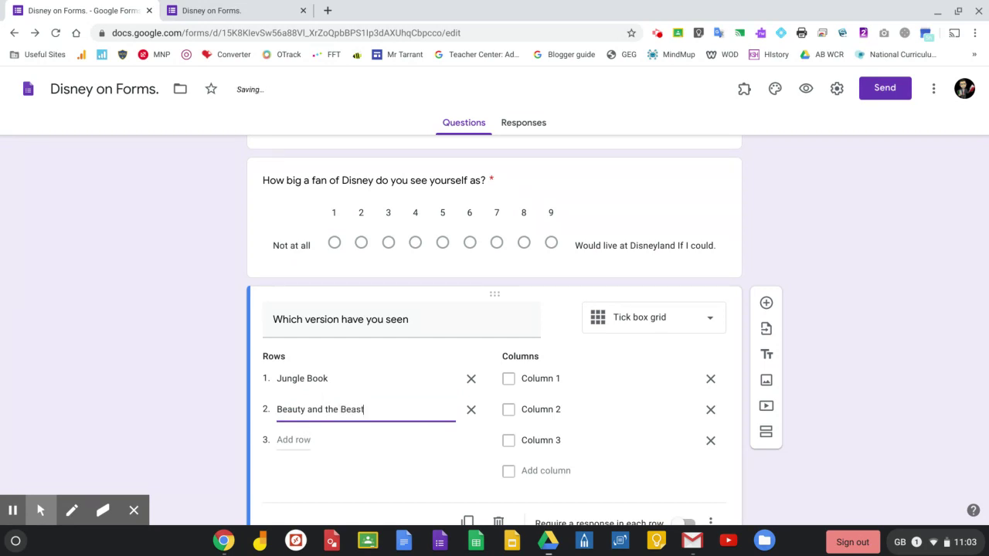
{"action": "left_click", "coordinate": [298, 441]}
{"action": "type", "text": "Dumbo"}
Label the tick box grid's first two columns "Original animation" and "CGI remake", and delete the third column.
{"action": "left_click", "coordinate": [556, 379]}
{"action": "type", "text": "Original animation"}
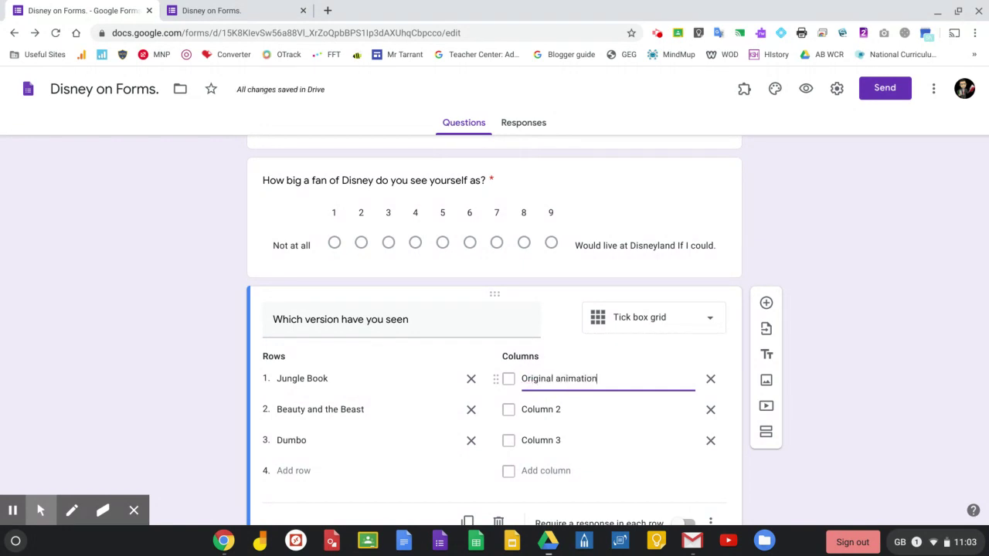
{"action": "left_click", "coordinate": [558, 410]}
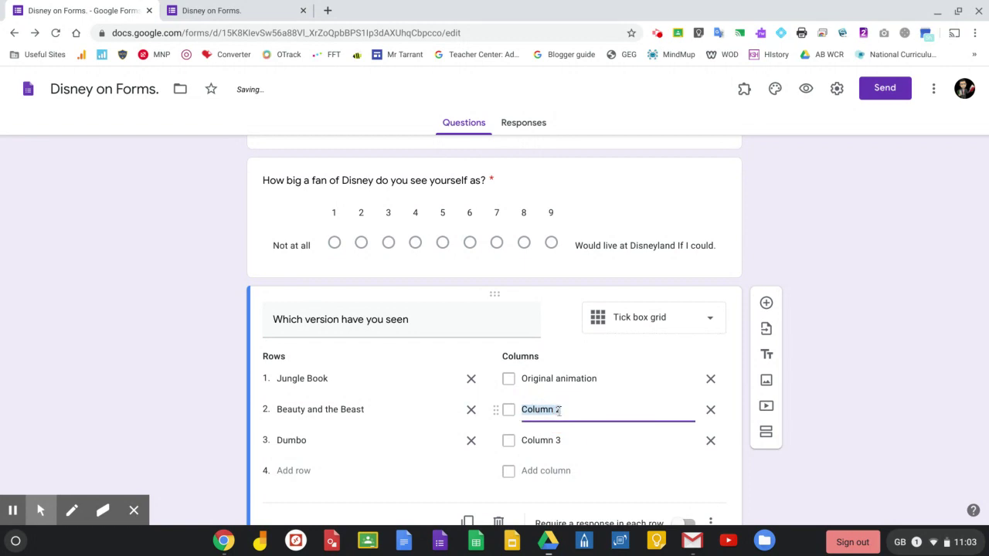
{"action": "type", "text": "G"}
{"action": "type", "text": "G"}
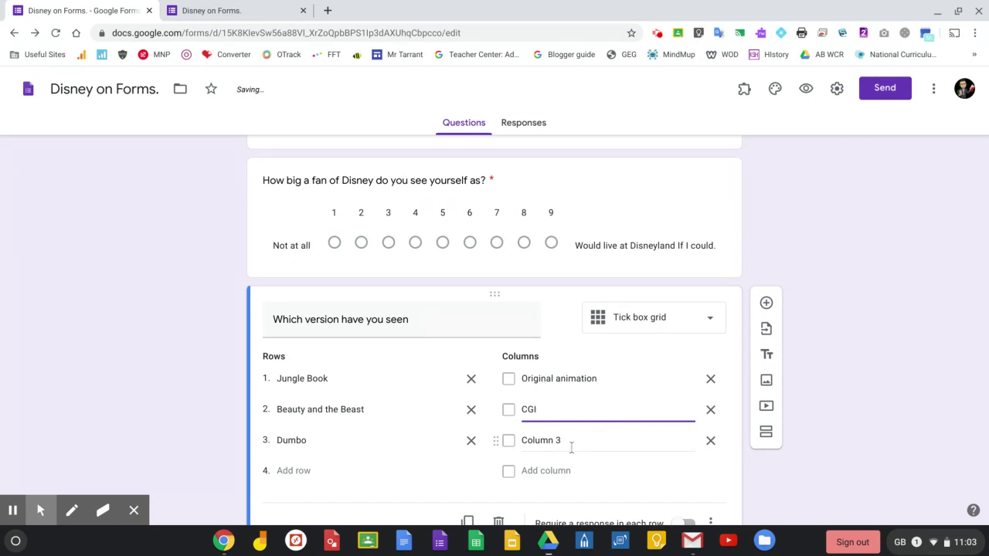
{"action": "left_click", "coordinate": [710, 441]}
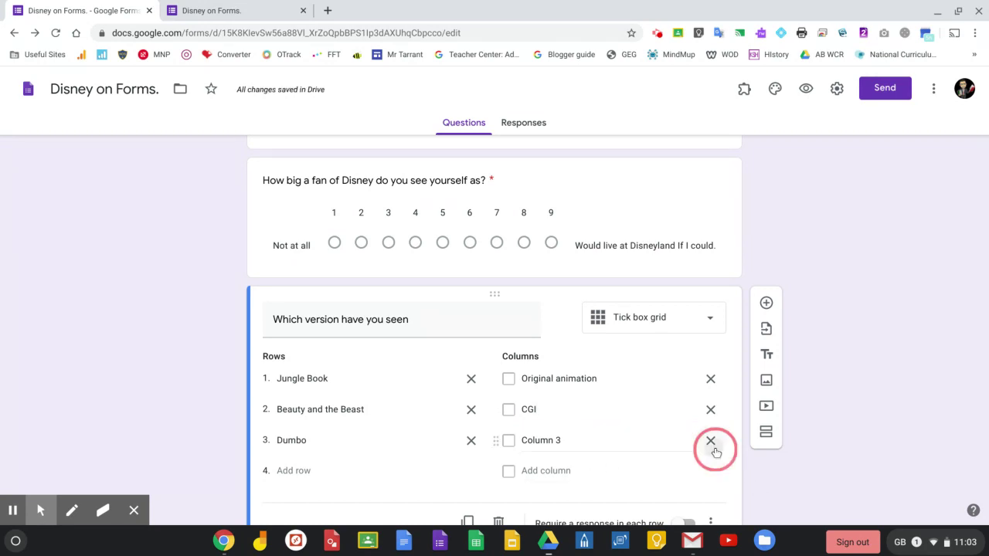
{"action": "type", "text": "remake"}
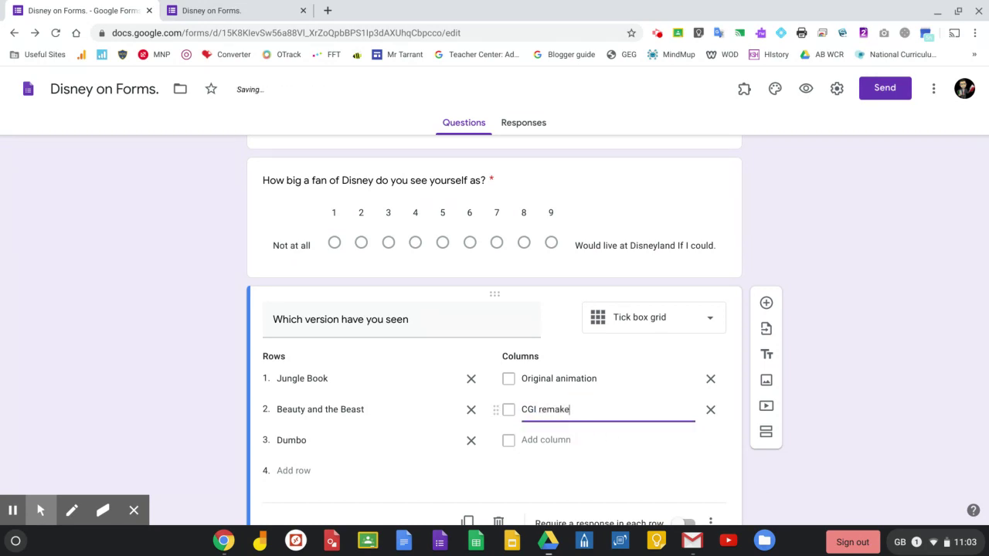
{"action": "left_click", "coordinate": [801, 355]}
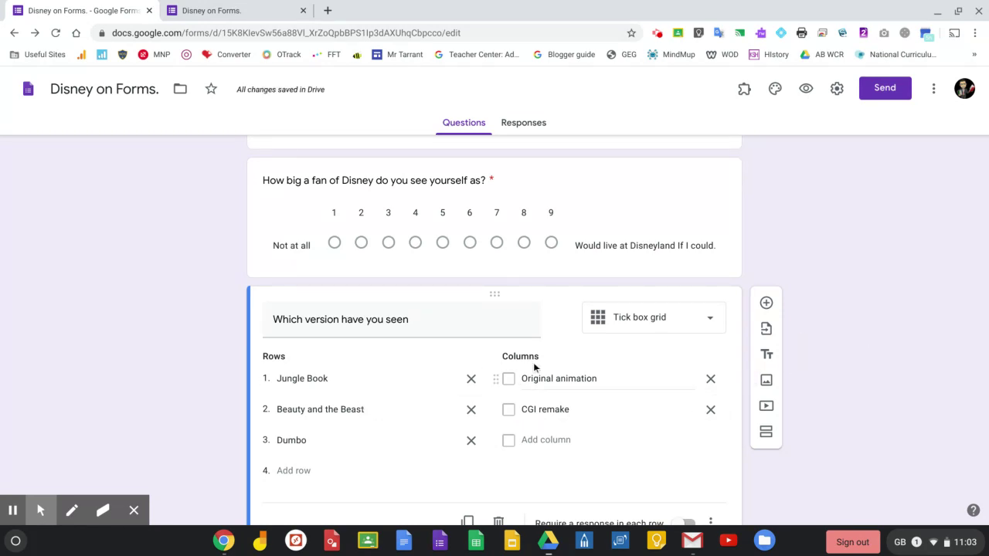
Preview the form, test ticking both versions for Jungle Book, and return to the form editor.
{"action": "scroll", "coordinate": [619, 418], "scroll_direction": "down", "scroll_amount": 1}
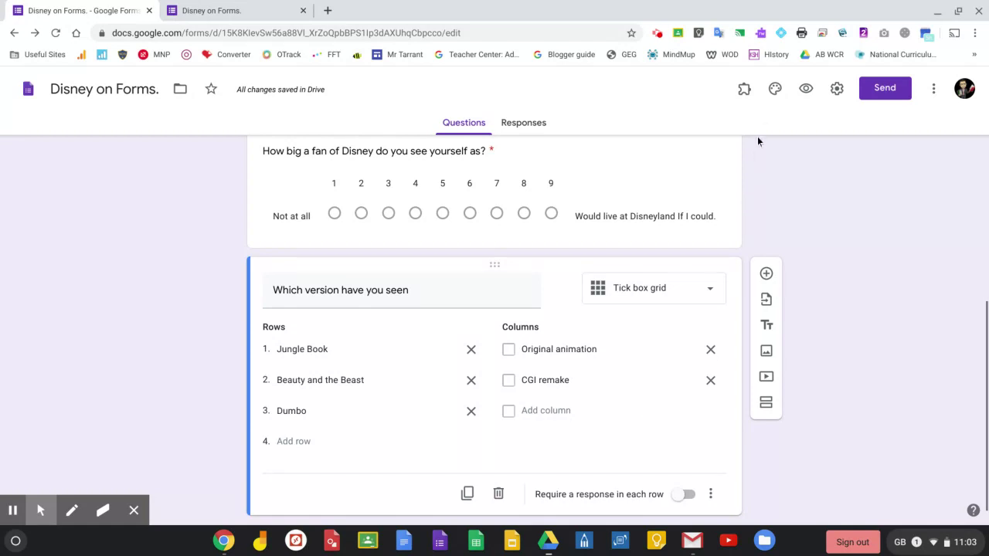
{"action": "left_click", "coordinate": [807, 89]}
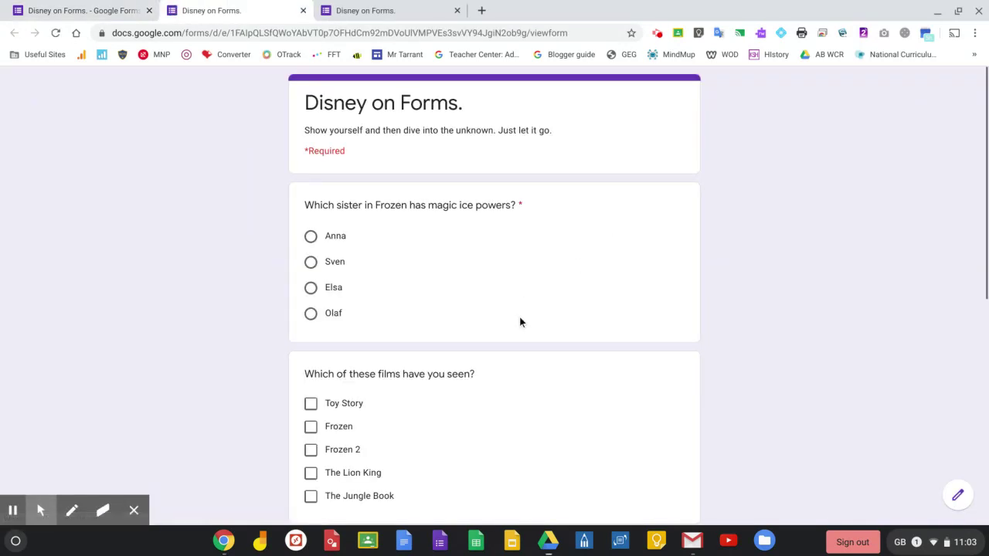
{"action": "scroll", "coordinate": [519, 322], "scroll_direction": "down", "scroll_amount": 6}
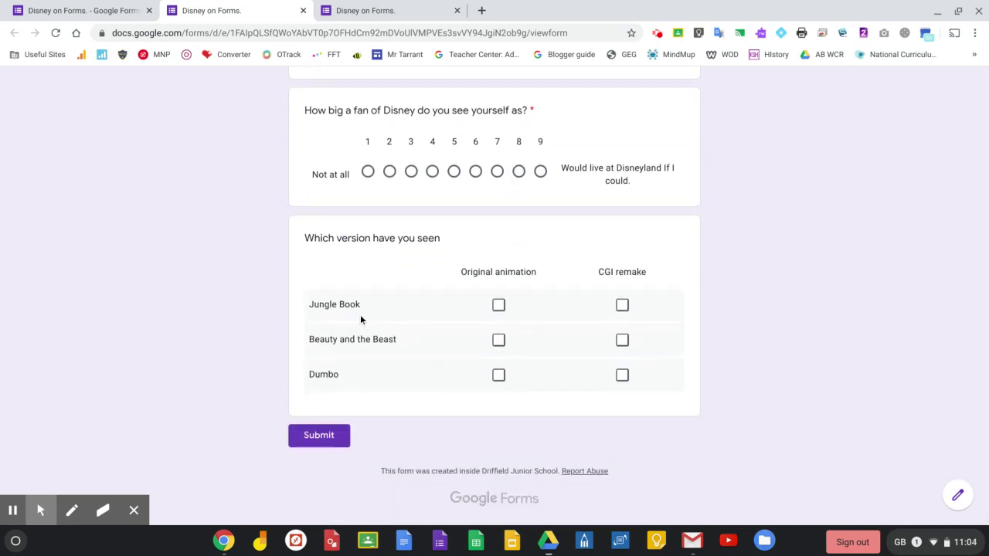
{"action": "left_click", "coordinate": [500, 307]}
{"action": "left_click", "coordinate": [624, 306]}
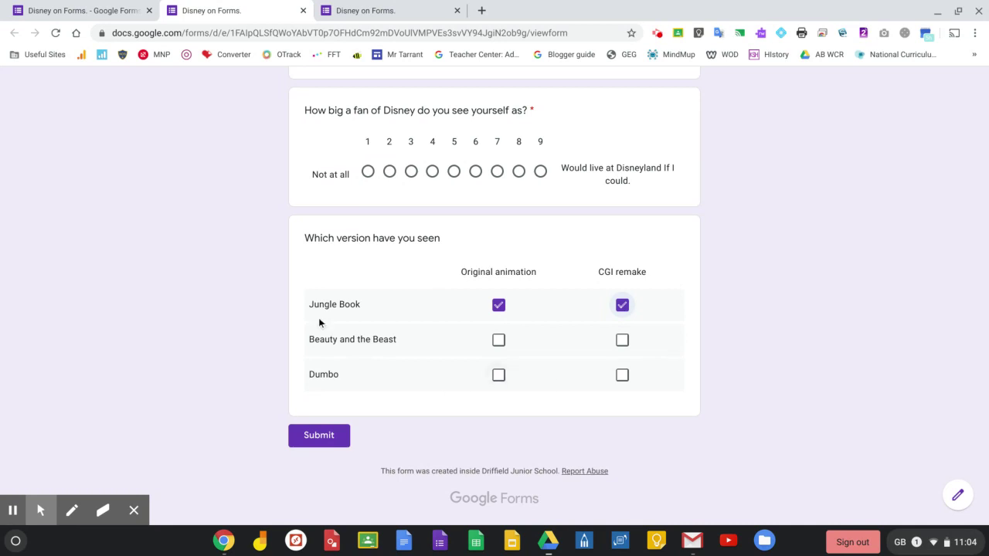
{"action": "left_click", "coordinate": [131, 11]}
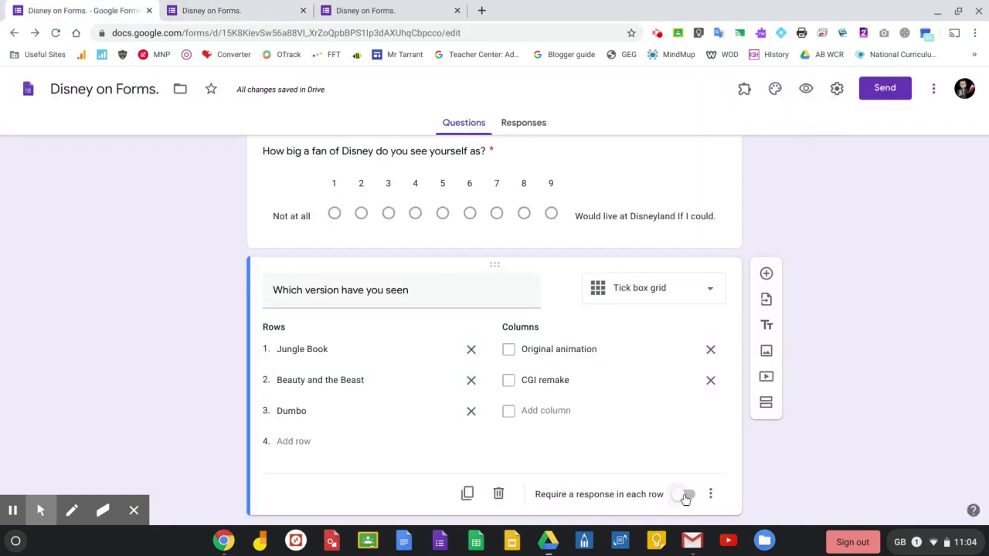
Require a response in each row of the tick box grid and add a third column labelled "Neither".
{"action": "left_click", "coordinate": [685, 497]}
{"action": "left_click", "coordinate": [535, 411]}
{"action": "type", "text": "Neither"}
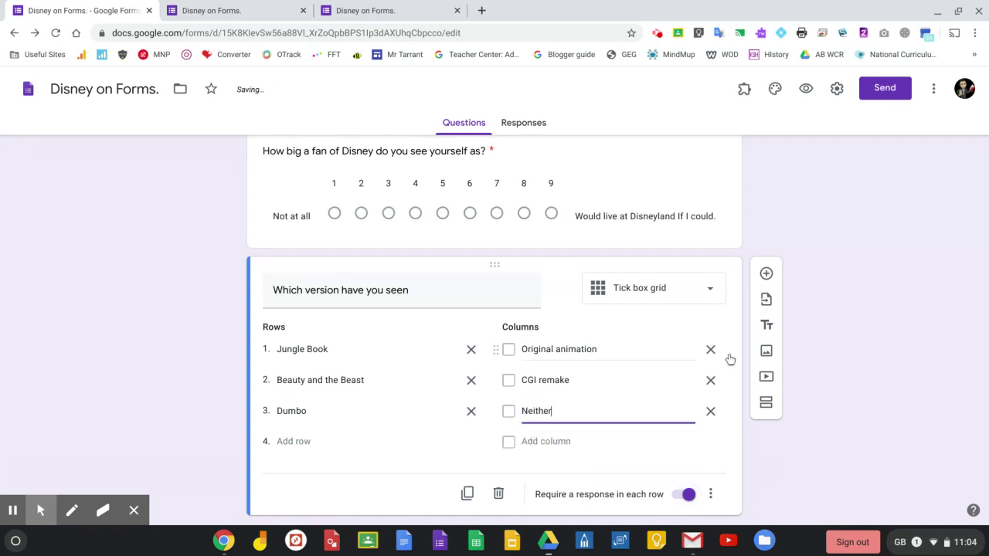
{"action": "left_click", "coordinate": [887, 459]}
Add a new question below as a multiple-choice grid with two rows and three columns.
{"action": "scroll", "coordinate": [834, 480], "scroll_direction": "down", "scroll_amount": 1}
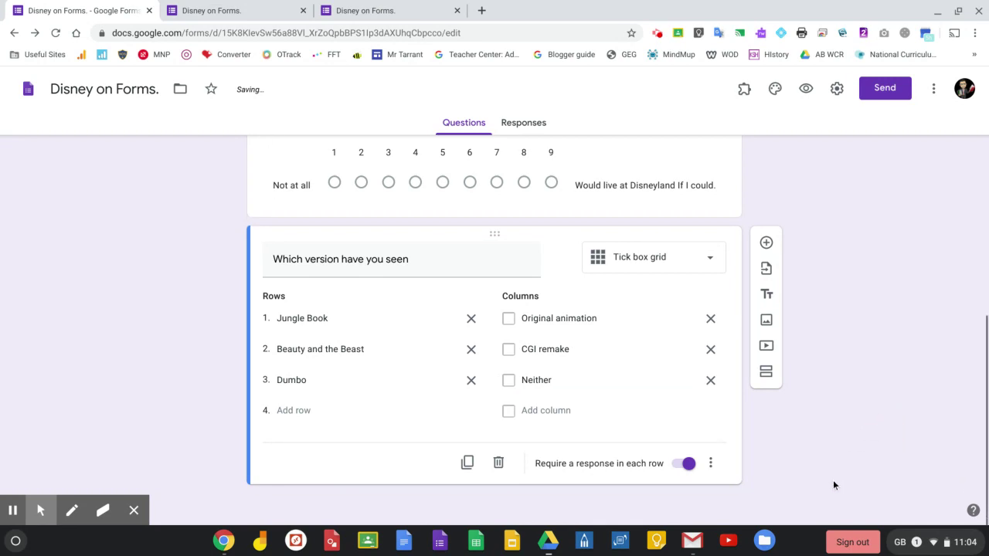
{"action": "left_click", "coordinate": [768, 244]}
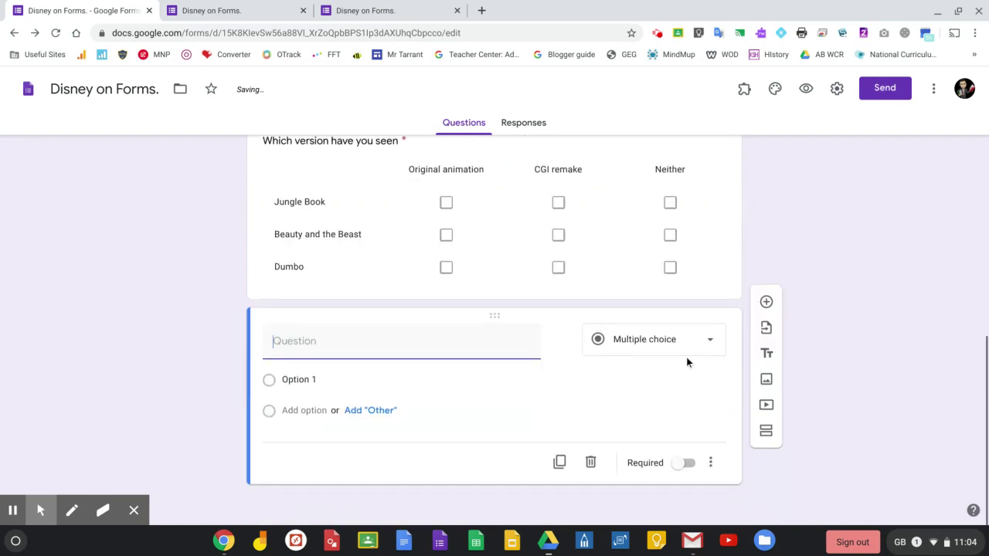
{"action": "left_click", "coordinate": [689, 340]}
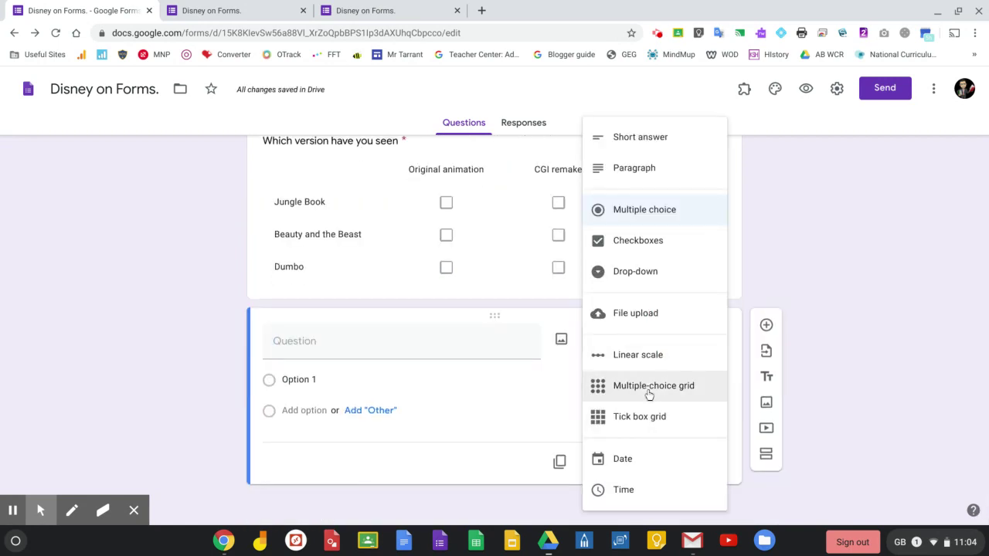
{"action": "left_click", "coordinate": [655, 396]}
{"action": "left_click", "coordinate": [546, 430]}
{"action": "left_click", "coordinate": [284, 435]}
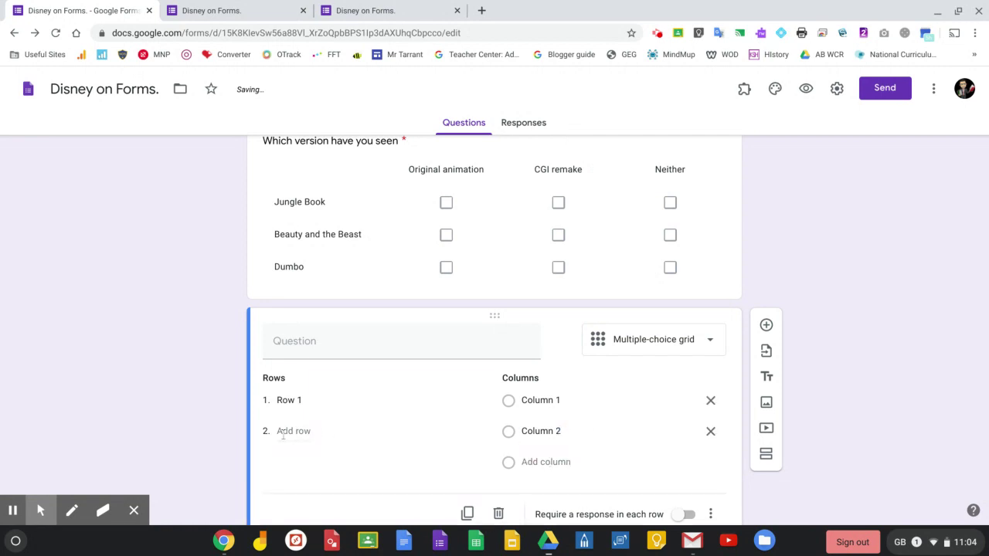
{"action": "left_click", "coordinate": [544, 462]}
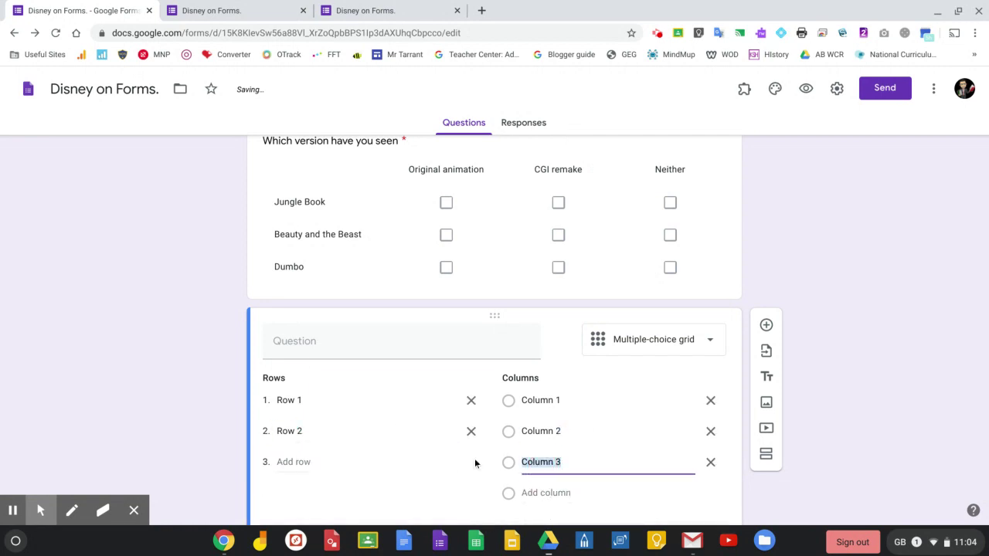
Preview the form, test choosing different options in both rows of the multiple-choice grid, and return to the form editor.
{"action": "left_click", "coordinate": [807, 89]}
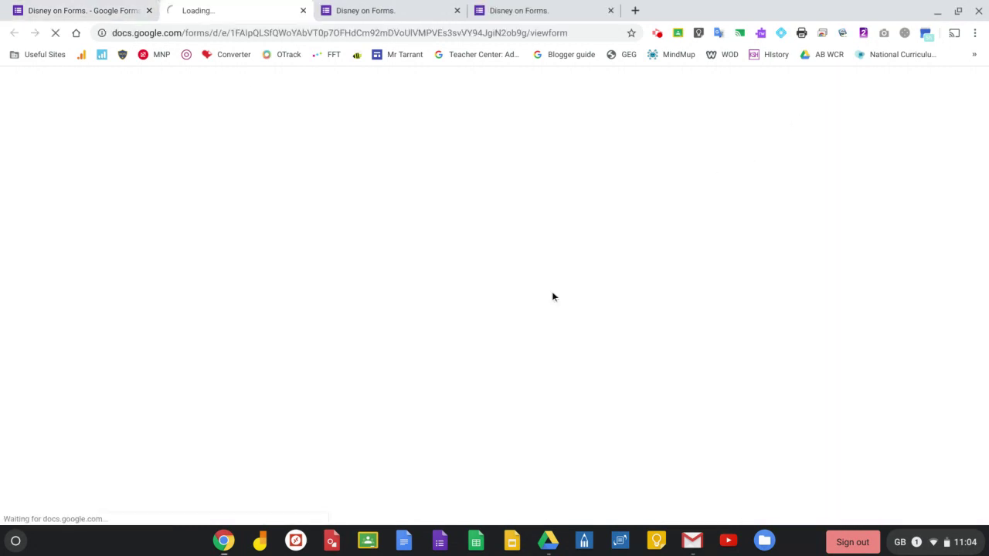
{"action": "scroll", "coordinate": [527, 349], "scroll_direction": "down", "scroll_amount": 5}
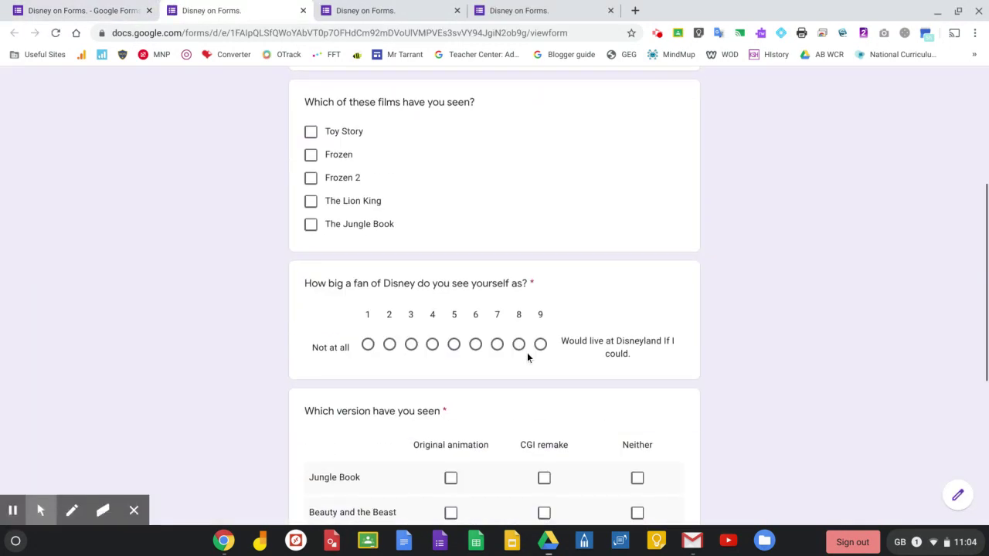
{"action": "scroll", "coordinate": [442, 374], "scroll_direction": "down", "scroll_amount": 2}
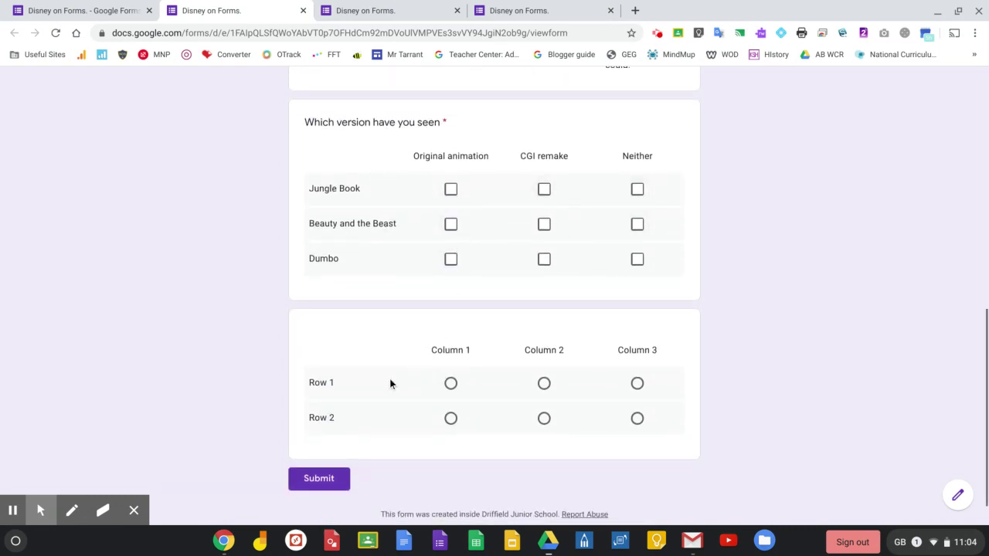
{"action": "left_click", "coordinate": [452, 386]}
{"action": "left_click", "coordinate": [547, 383]}
{"action": "left_click", "coordinate": [549, 420]}
{"action": "left_click", "coordinate": [452, 384]}
{"action": "left_click", "coordinate": [636, 386]}
{"action": "left_click", "coordinate": [542, 385]}
{"action": "left_click", "coordinate": [117, 13]}
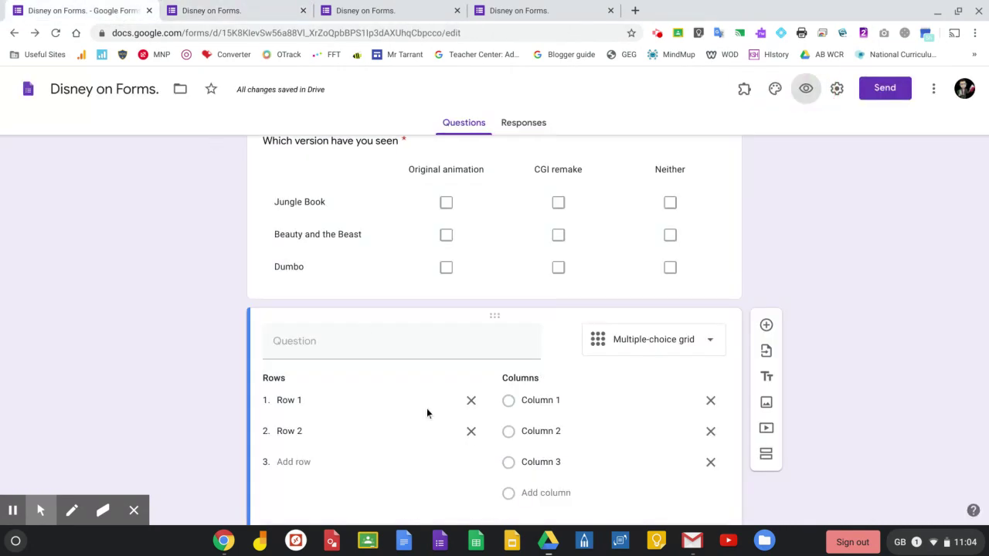
Enter "Have you seen..." as the multiple-choice grid's question text.
{"action": "left_click", "coordinate": [363, 335]}
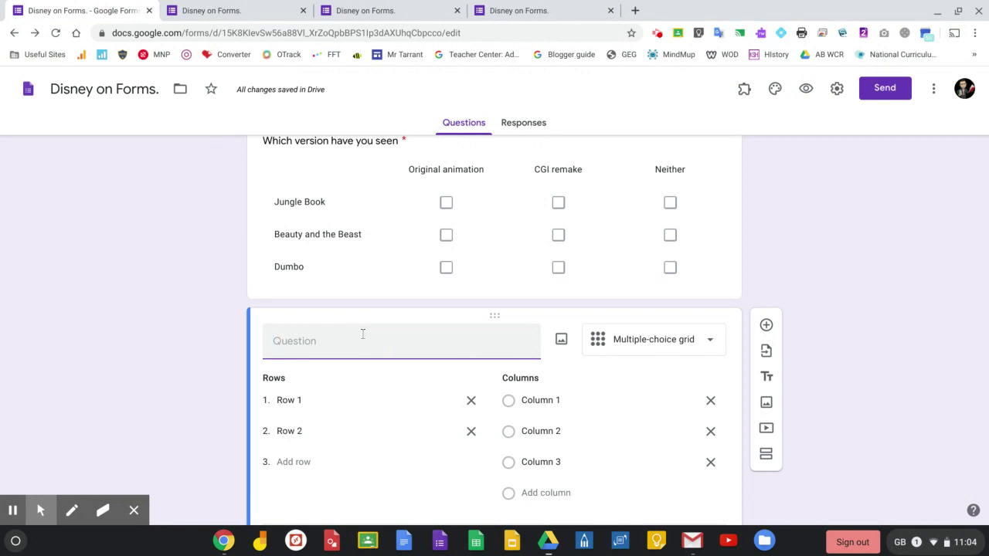
{"action": "type", "text": "H"}
{"action": "key", "text": "BackSpace"}
{"action": "type", "text": "Ha"}
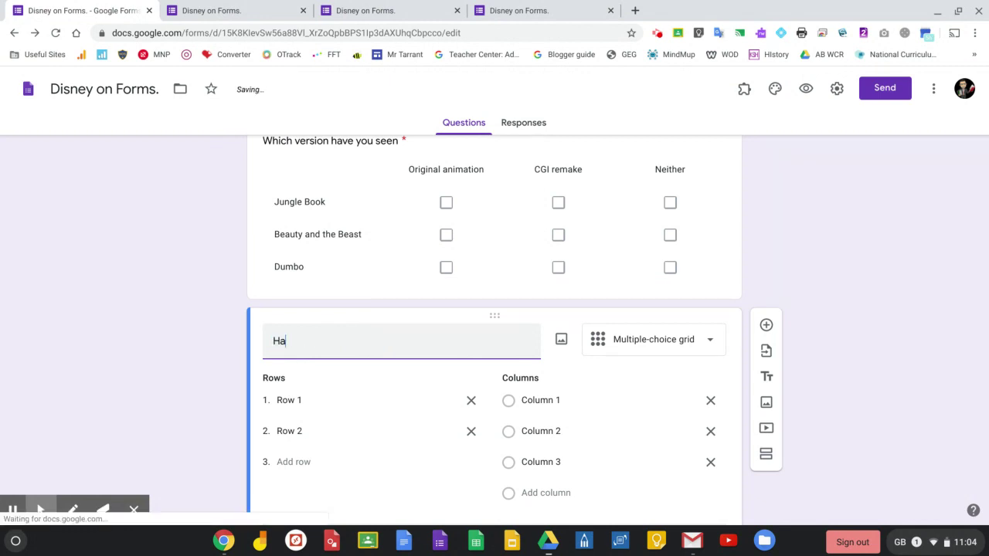
{"action": "type", "text": "ve toy"}
{"action": "key", "text": "BackSpace"}
{"action": "key", "text": "BackSpace"}
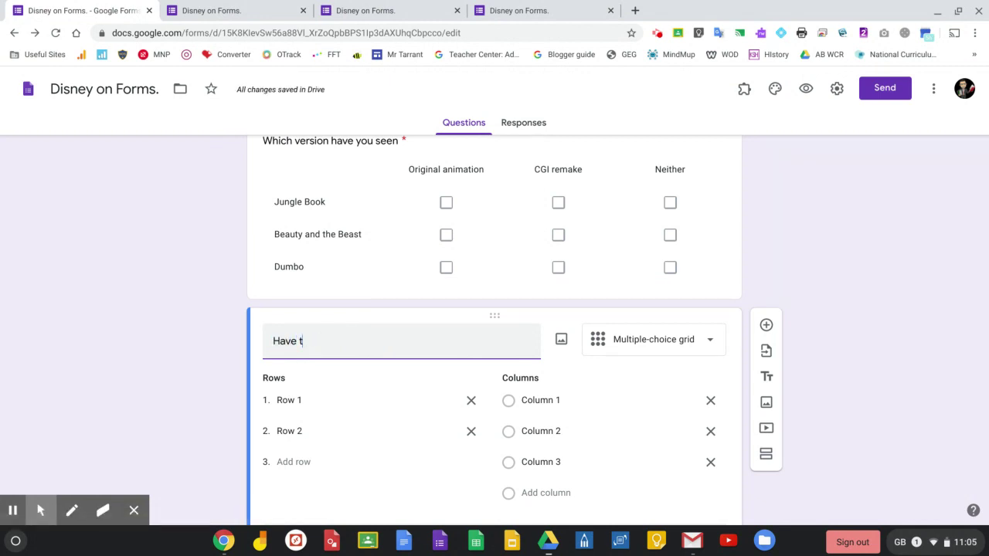
{"action": "key", "text": "BackSpace"}
{"action": "type", "text": "you seen..."}
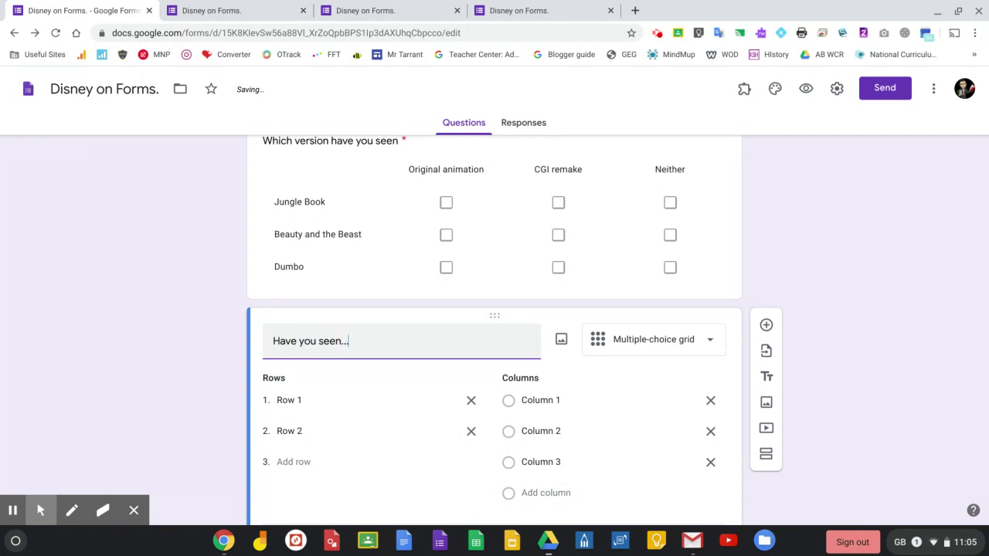
Label the multiple-choice grid's rows "Toy Story", "Tangled" and "Cinderella", adding a third row.
{"action": "left_click", "coordinate": [312, 399]}
{"action": "type", "text": "Toy Story"}
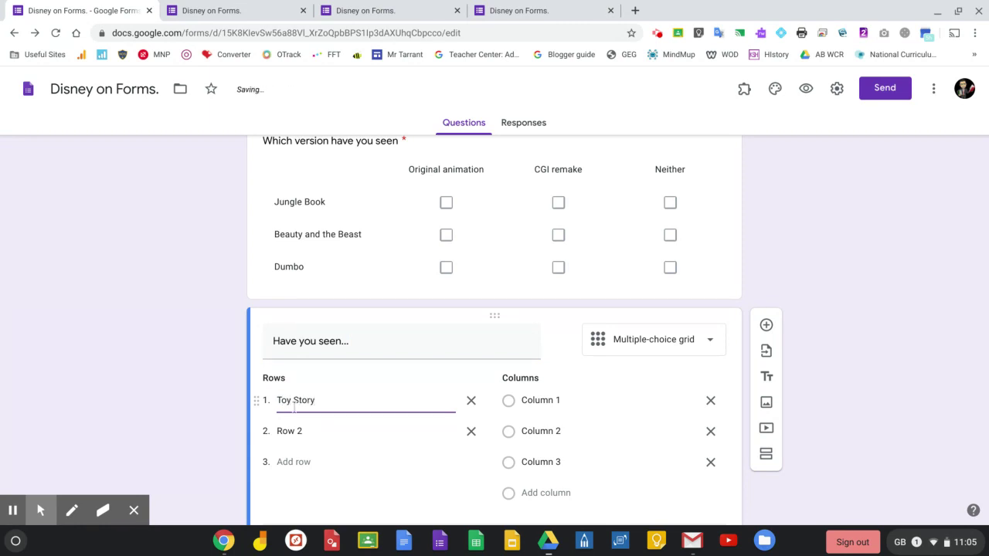
{"action": "left_click", "coordinate": [308, 432]}
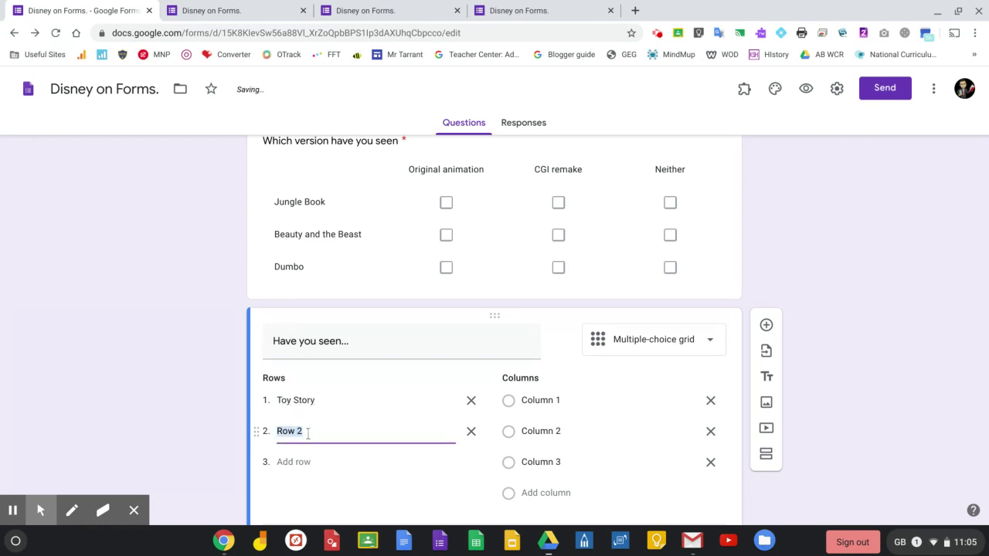
{"action": "type", "text": "Tangled"}
{"action": "left_click", "coordinate": [287, 462]}
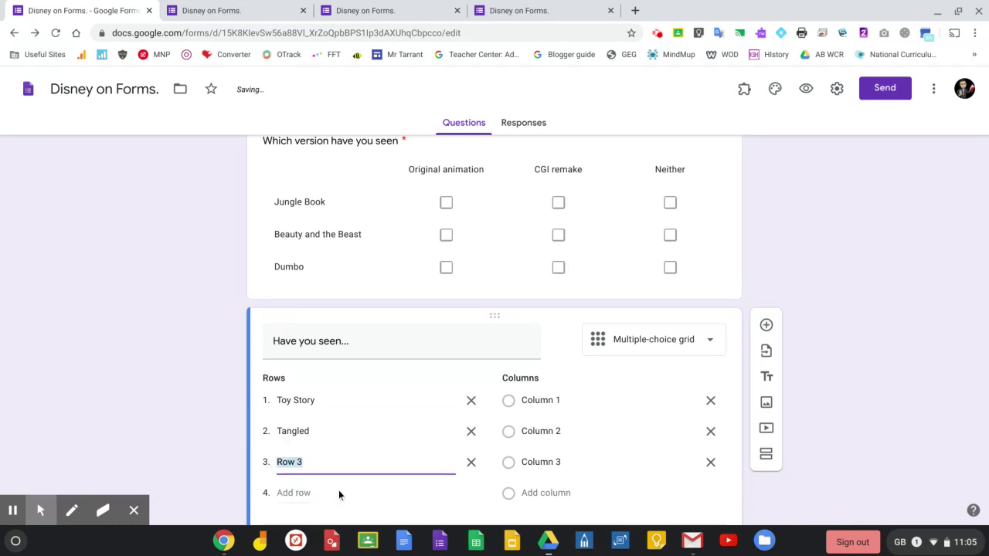
{"action": "type", "text": "Cinderella"}
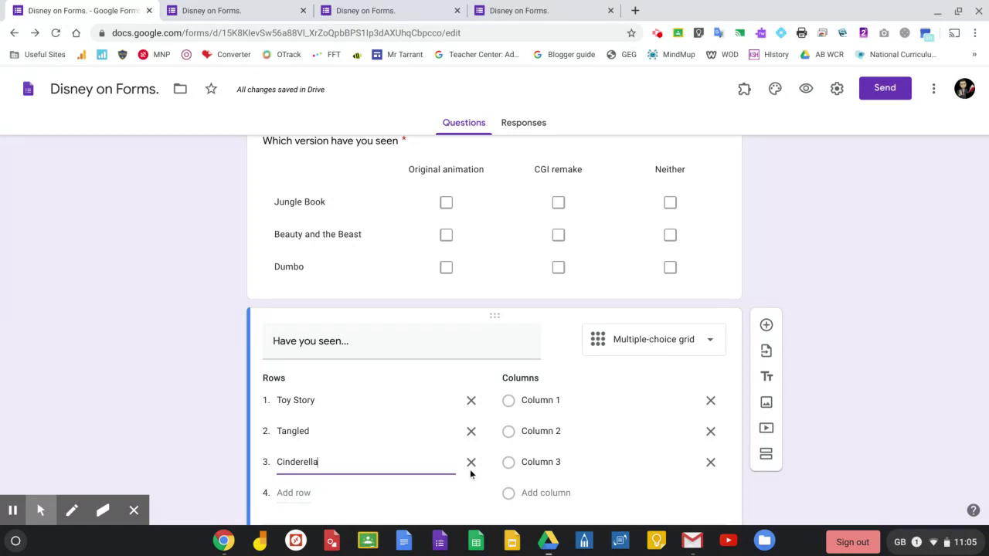
Label the grid's columns "Yes", "No" and "No but want to", and require a response in each row.
{"action": "left_click", "coordinate": [545, 399]}
{"action": "type", "text": "Yes"}
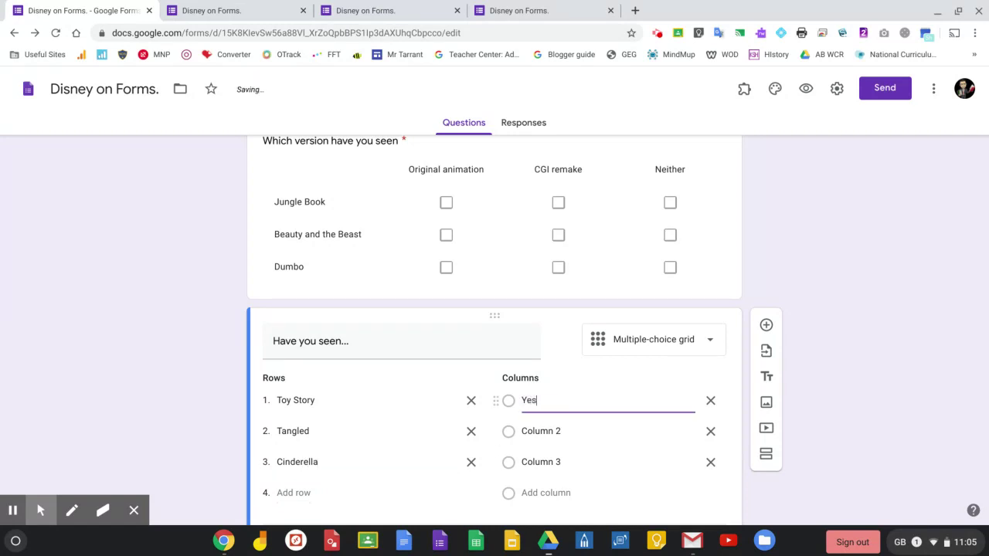
{"action": "left_click", "coordinate": [572, 423]}
{"action": "type", "text": "No"}
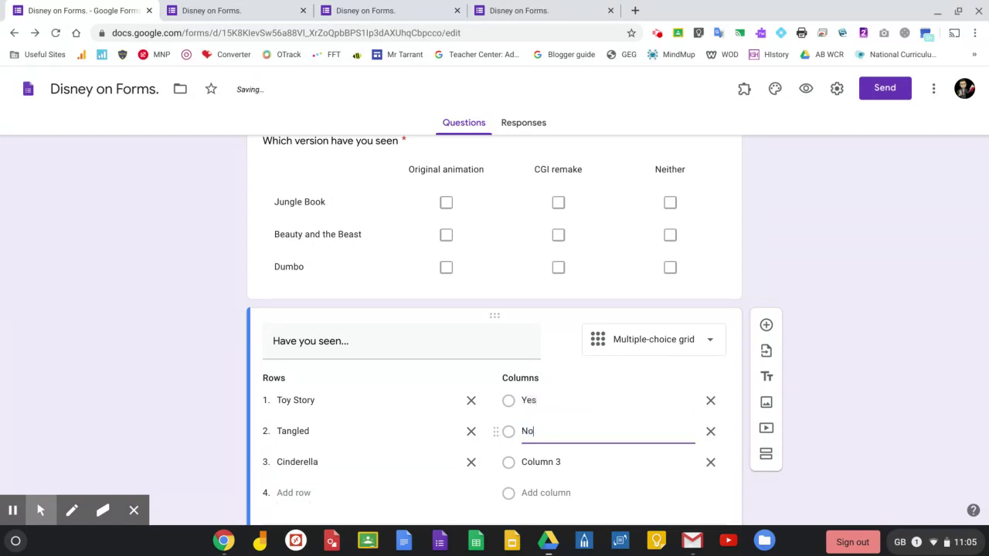
{"action": "left_click", "coordinate": [578, 462]}
{"action": "type", "text": "No "}
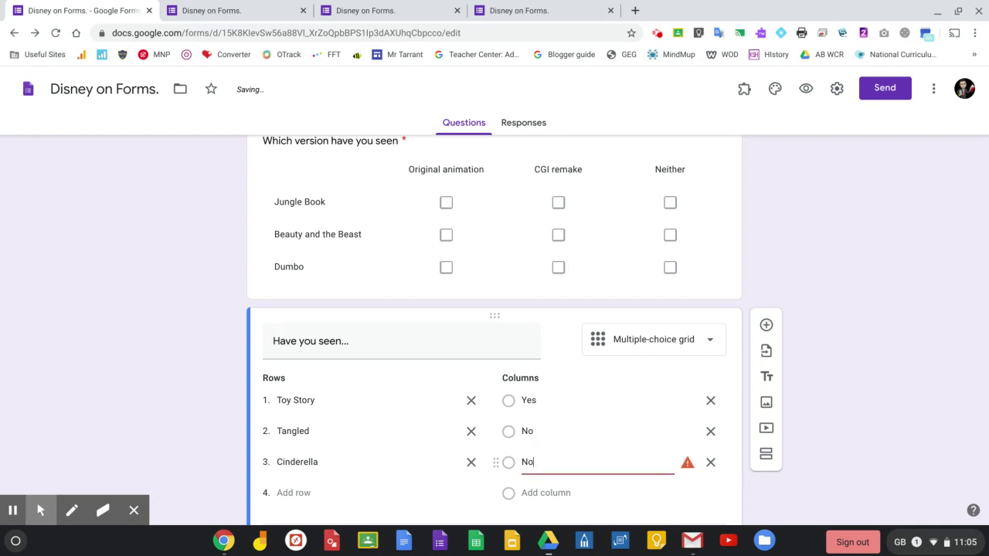
{"action": "type", "text": "but want to"}
{"action": "left_click", "coordinate": [828, 393]}
{"action": "scroll", "coordinate": [630, 451], "scroll_direction": "down", "scroll_amount": 1}
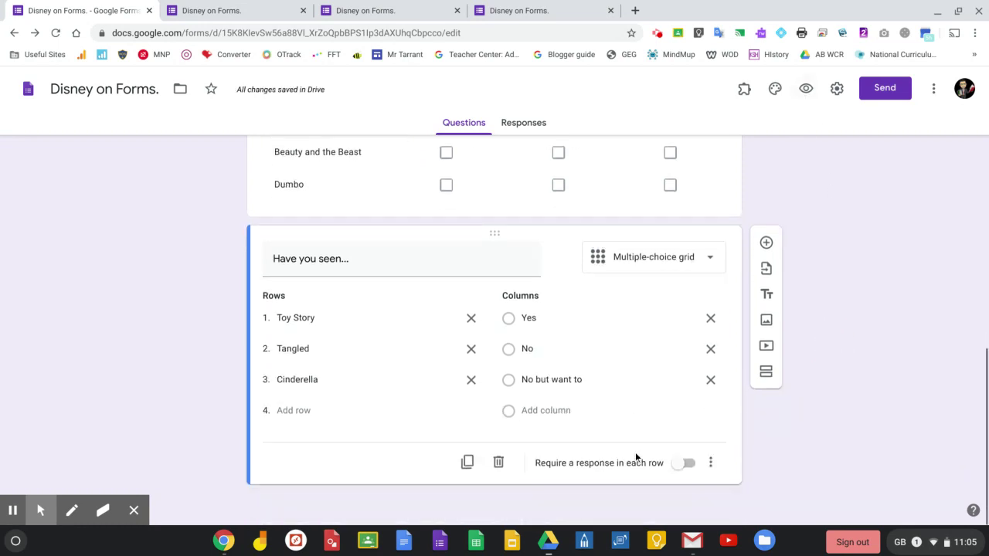
{"action": "left_click", "coordinate": [689, 464]}
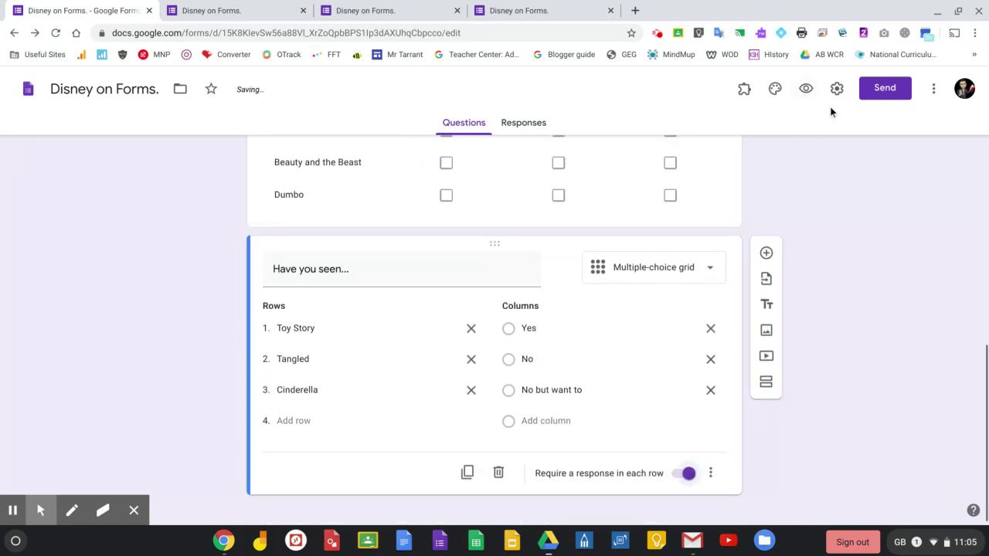
Preview the form and test the "Have you seen..." grid, choosing "No but want to" for Toy Story and Cinderella and "No" for Tangled.
{"action": "left_click", "coordinate": [806, 88]}
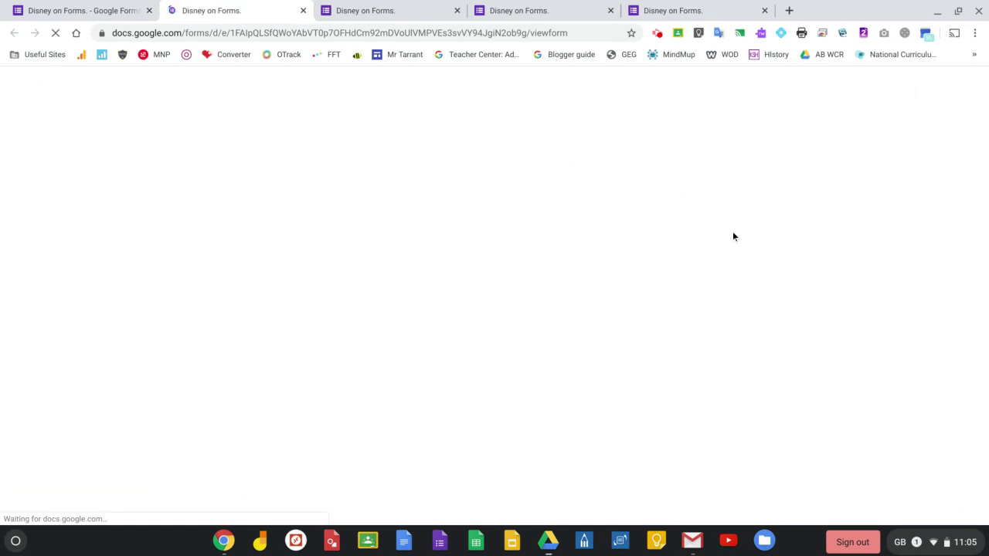
{"action": "scroll", "coordinate": [513, 317], "scroll_direction": "down", "scroll_amount": 2}
{"action": "scroll", "coordinate": [514, 334], "scroll_direction": "down", "scroll_amount": 5}
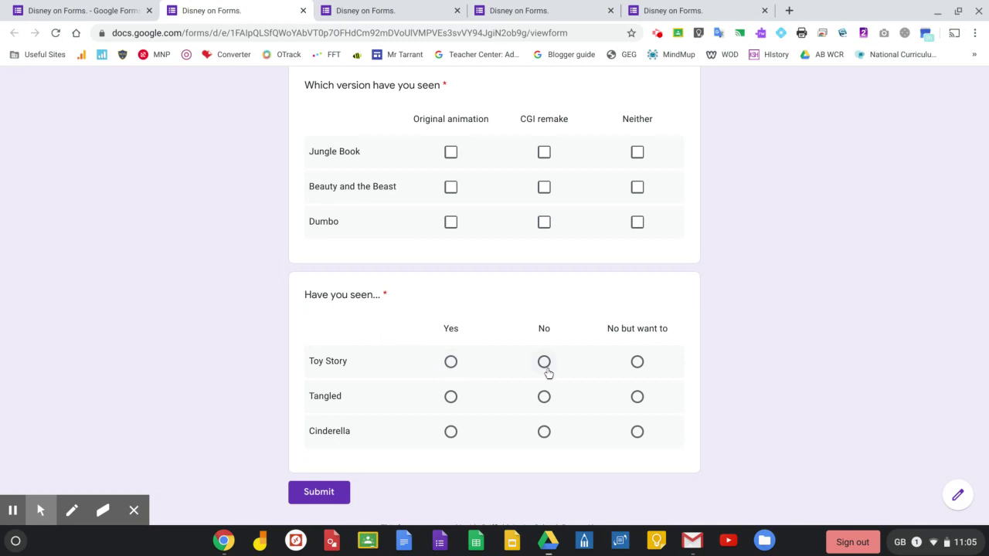
{"action": "left_click", "coordinate": [637, 363]}
{"action": "left_click", "coordinate": [544, 362]}
{"action": "left_click", "coordinate": [452, 362]}
{"action": "left_click", "coordinate": [637, 362]}
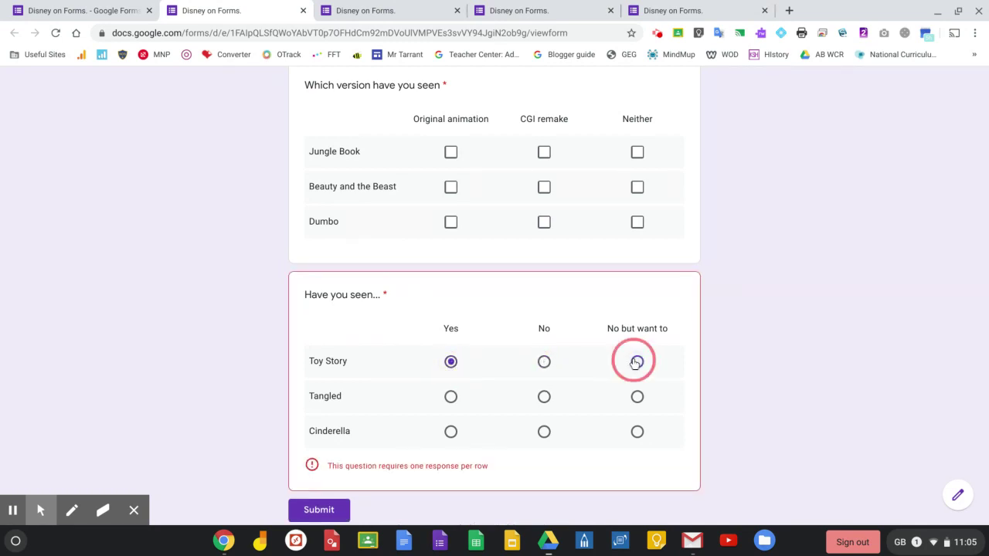
{"action": "left_click", "coordinate": [544, 397]}
{"action": "left_click", "coordinate": [637, 431]}
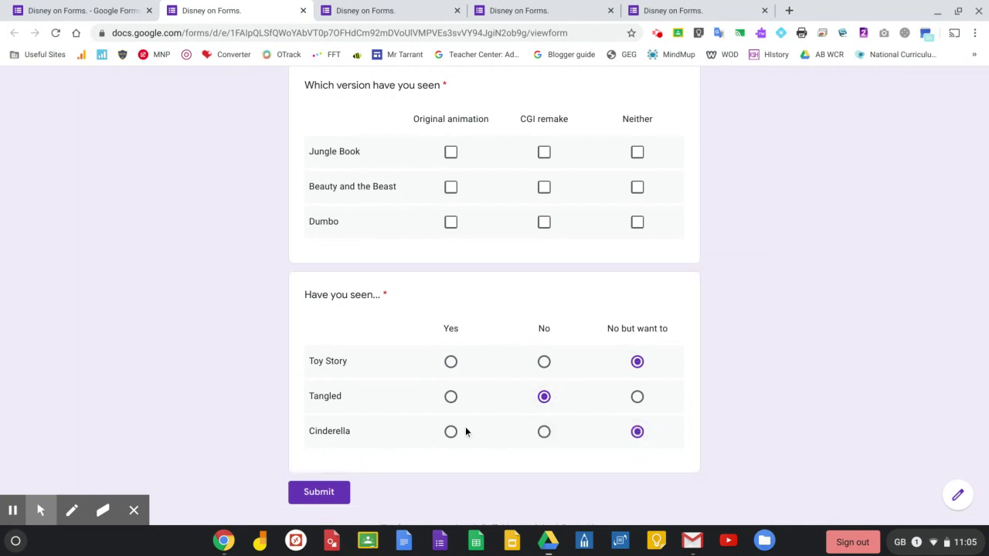
{"action": "scroll", "coordinate": [526, 331], "scroll_direction": "up", "scroll_amount": 1}
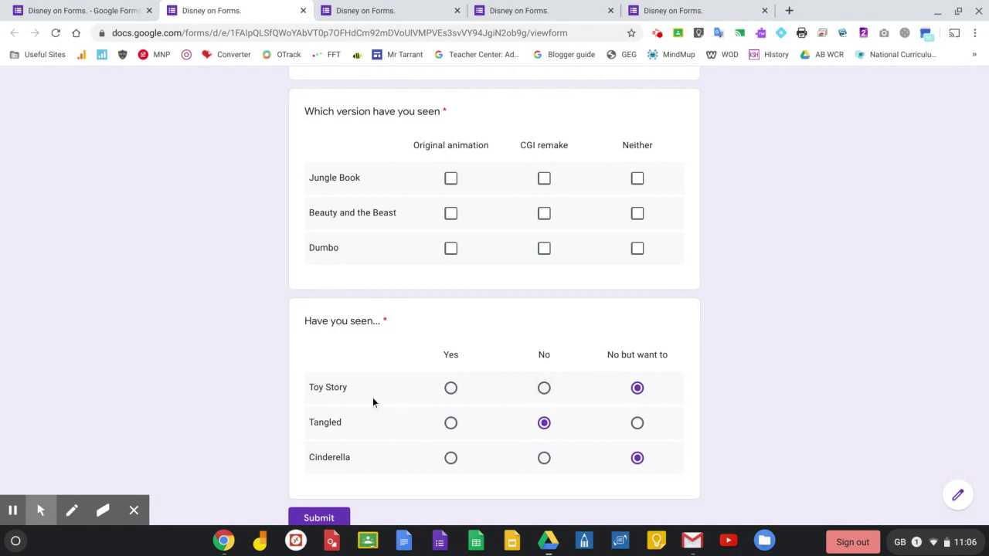
{"action": "left_click", "coordinate": [544, 387]}
{"action": "left_click", "coordinate": [637, 388]}
{"action": "scroll", "coordinate": [453, 455], "scroll_direction": "up", "scroll_amount": 6}
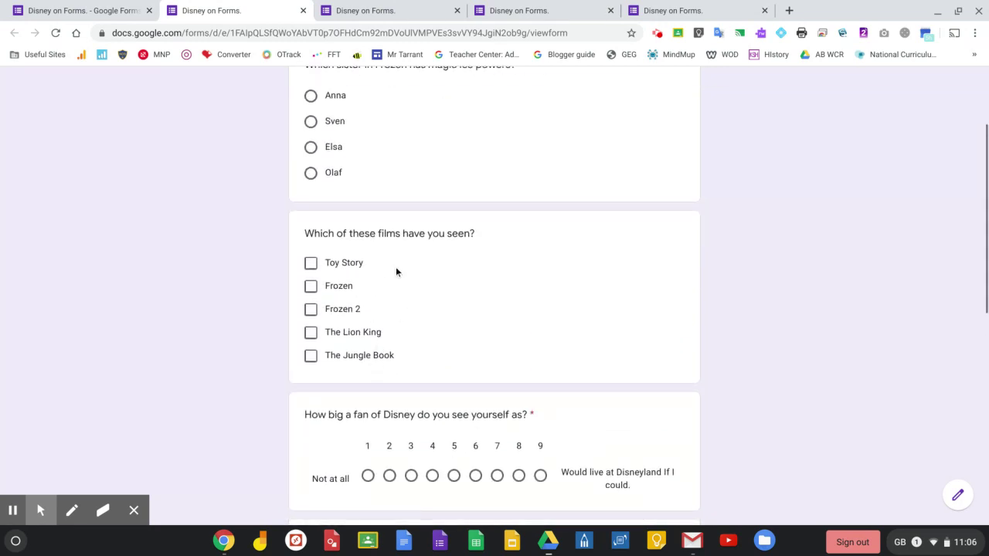
{"action": "scroll", "coordinate": [514, 302], "scroll_direction": "down", "scroll_amount": 5}
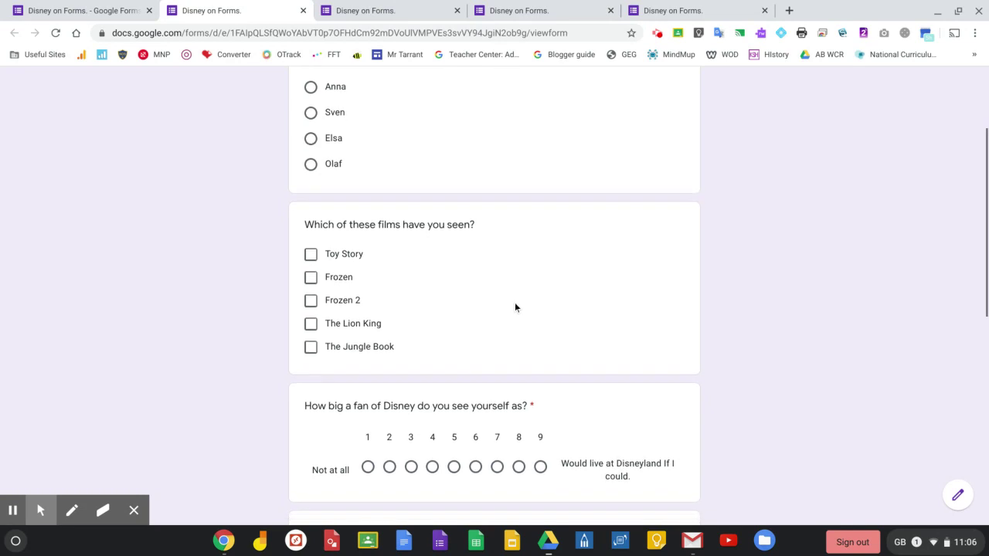
{"action": "scroll", "coordinate": [517, 335], "scroll_direction": "down", "scroll_amount": 1}
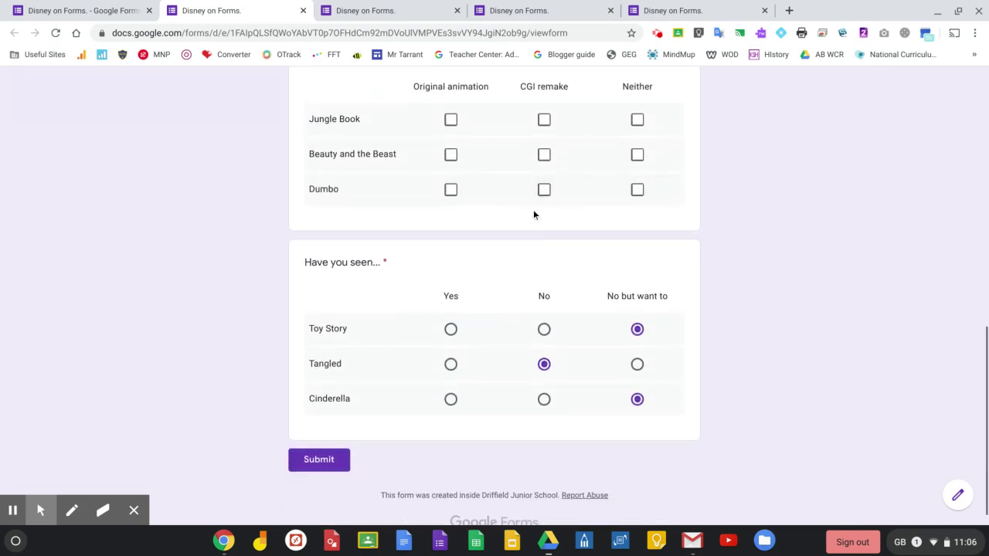
{"action": "scroll", "coordinate": [533, 215], "scroll_direction": "up", "scroll_amount": 1}
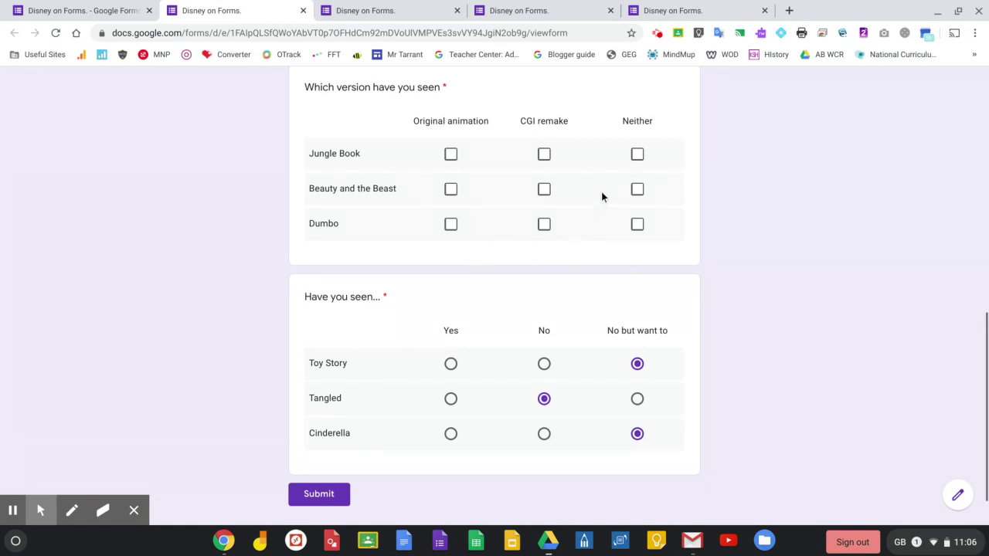
{"action": "left_click", "coordinate": [657, 34]}
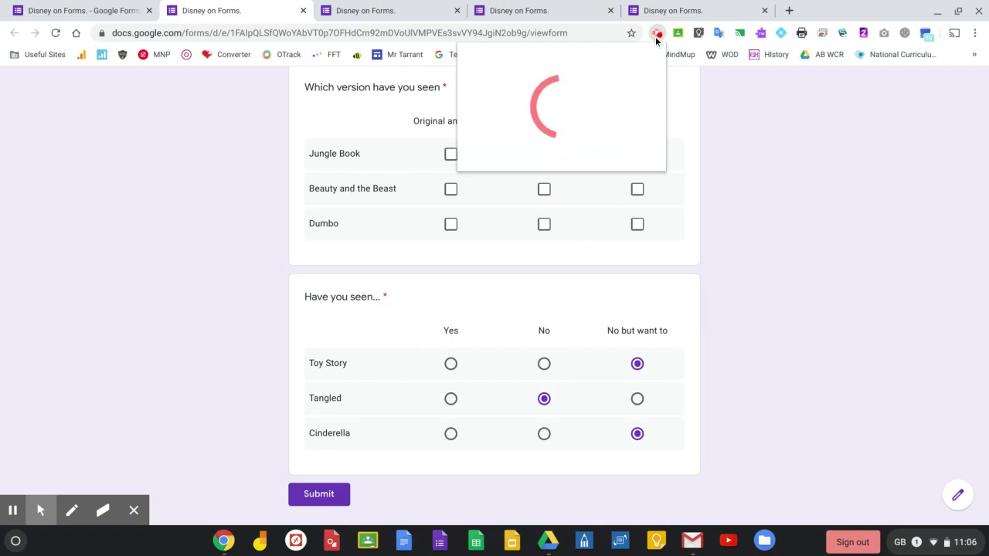